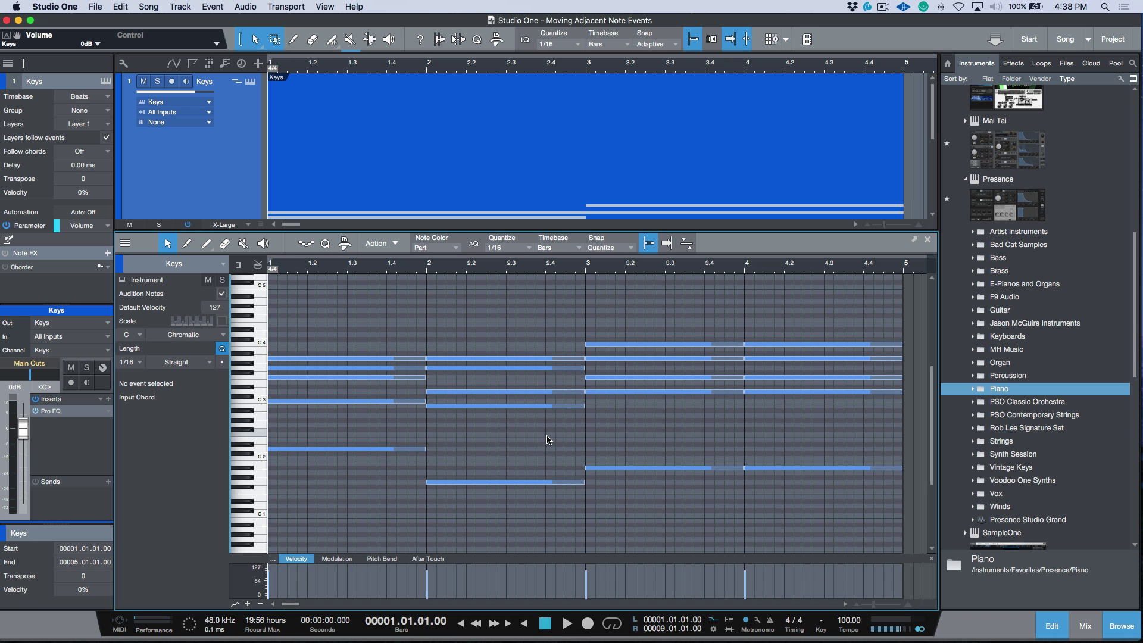
Select the two legato notes near bar 2, invert the selection, and delete all other notes
left_click_drag(545, 436, 373, 396)
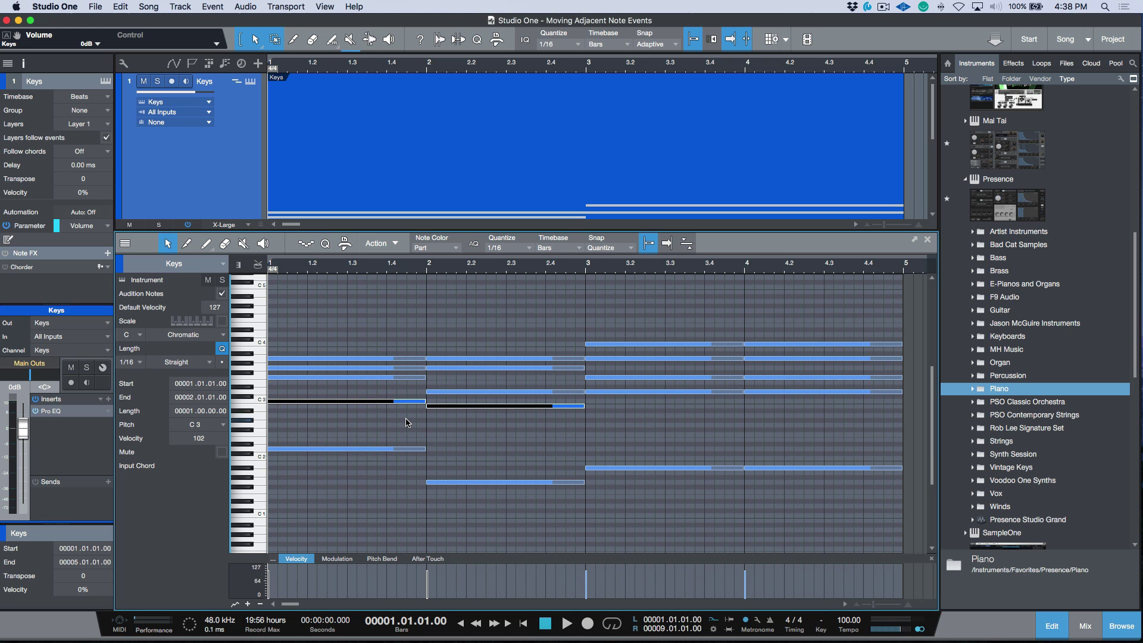
key("super+i")
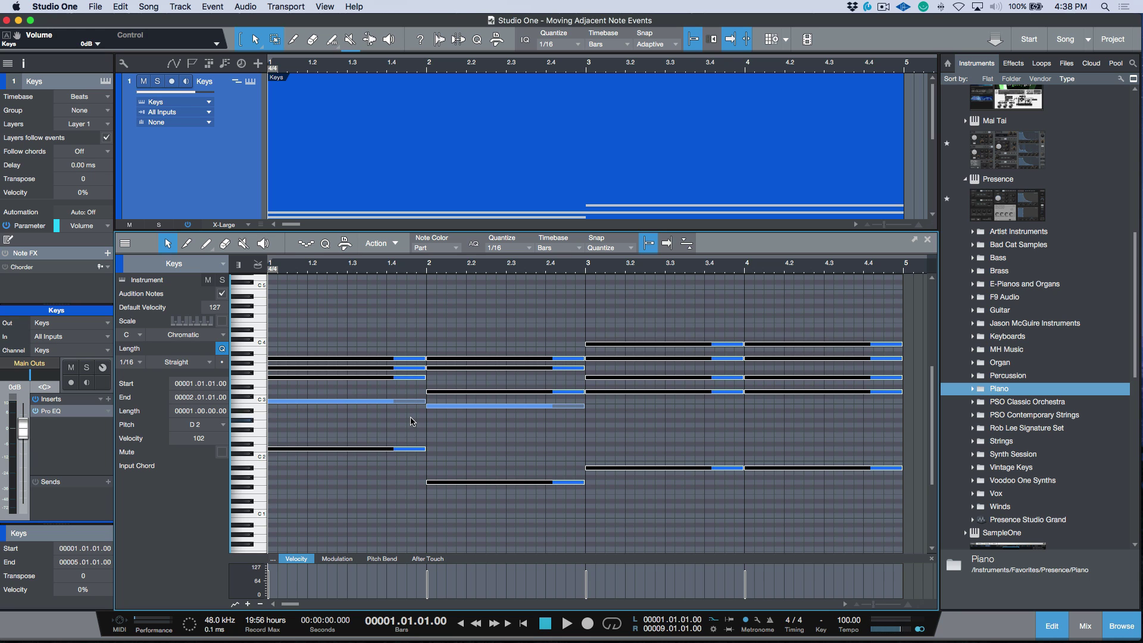
key("Delete")
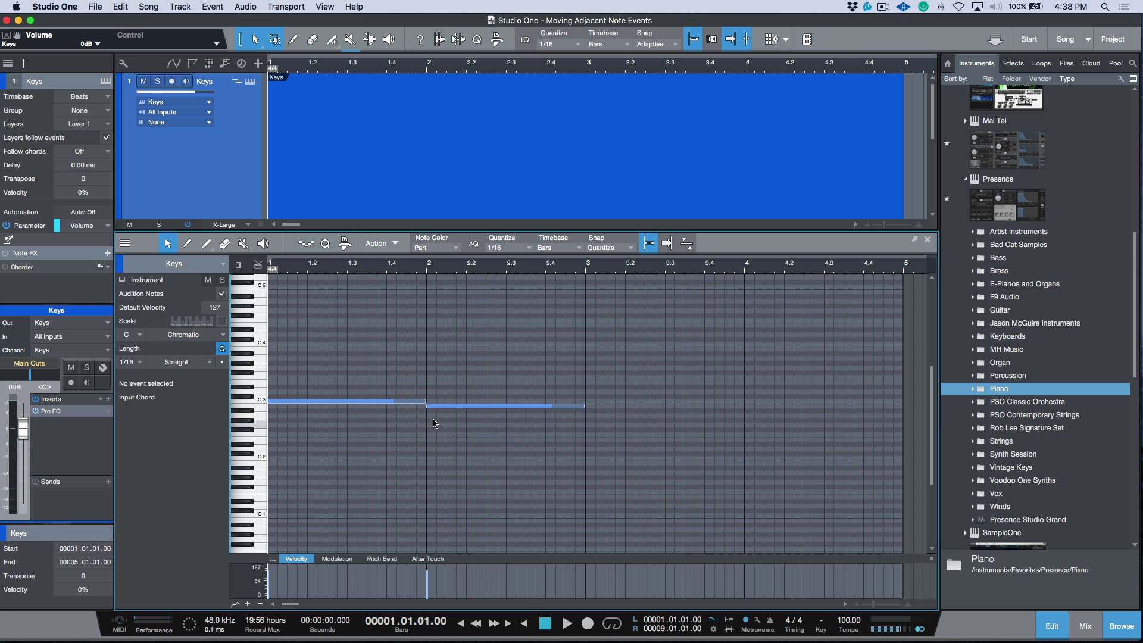
left_click(54, 7)
left_click(67, 52)
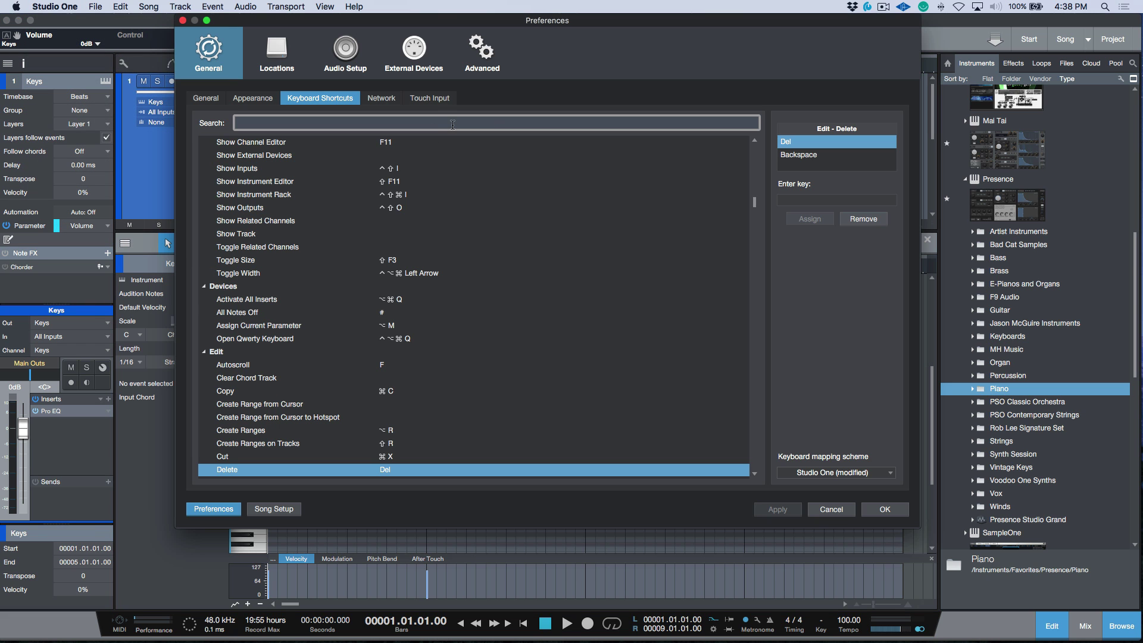
type("invert")
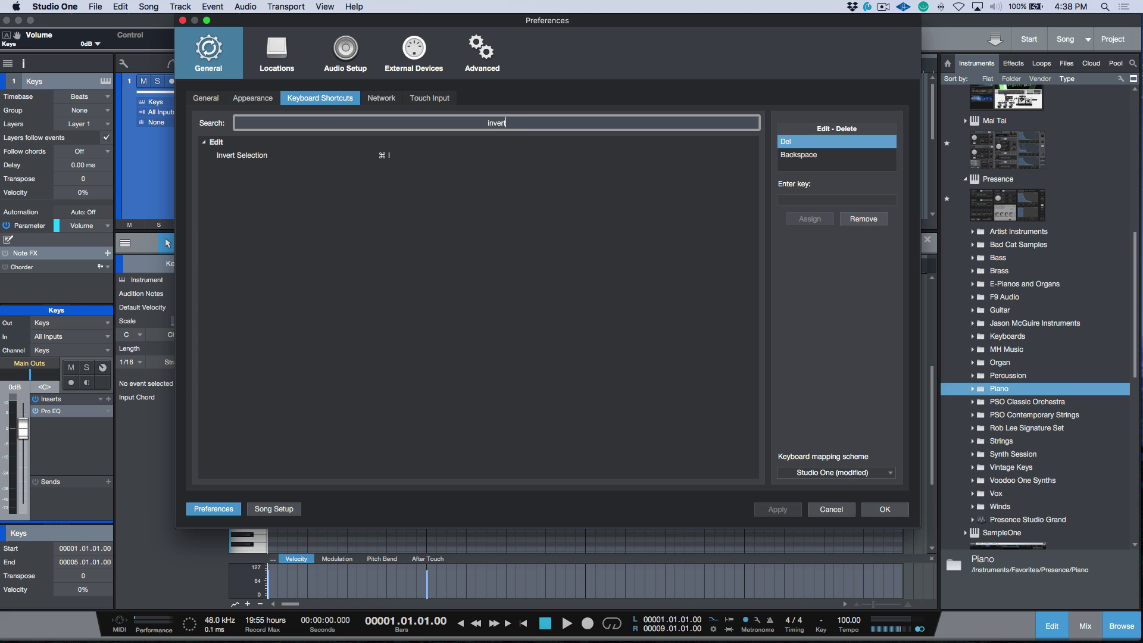
left_click(256, 157)
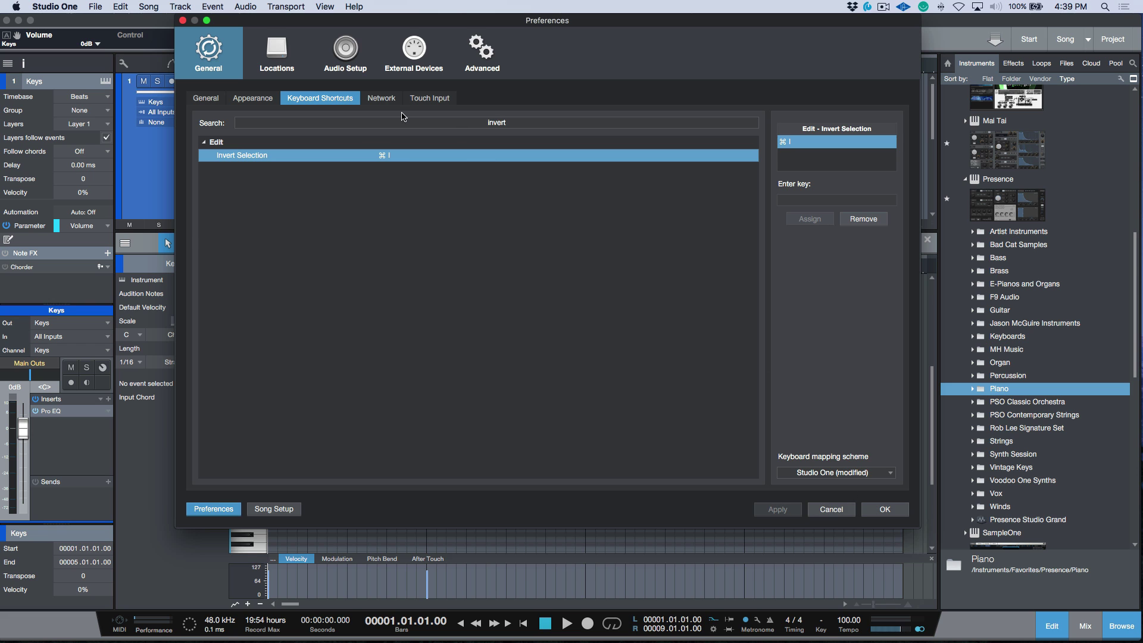
left_click(831, 509)
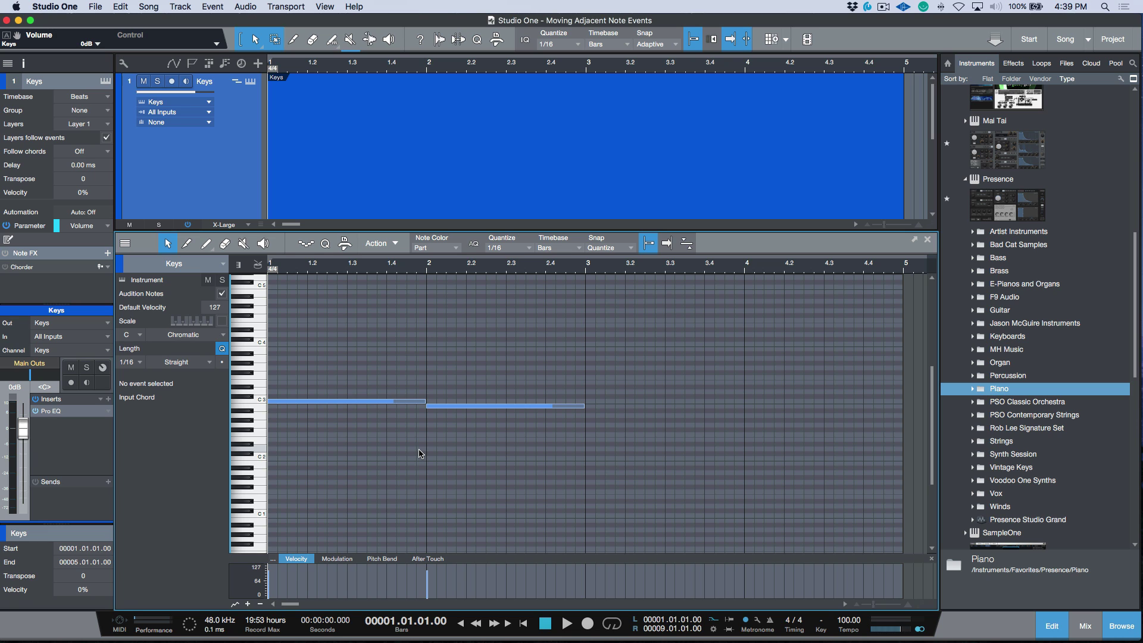
left_click(388, 402)
left_click(434, 411)
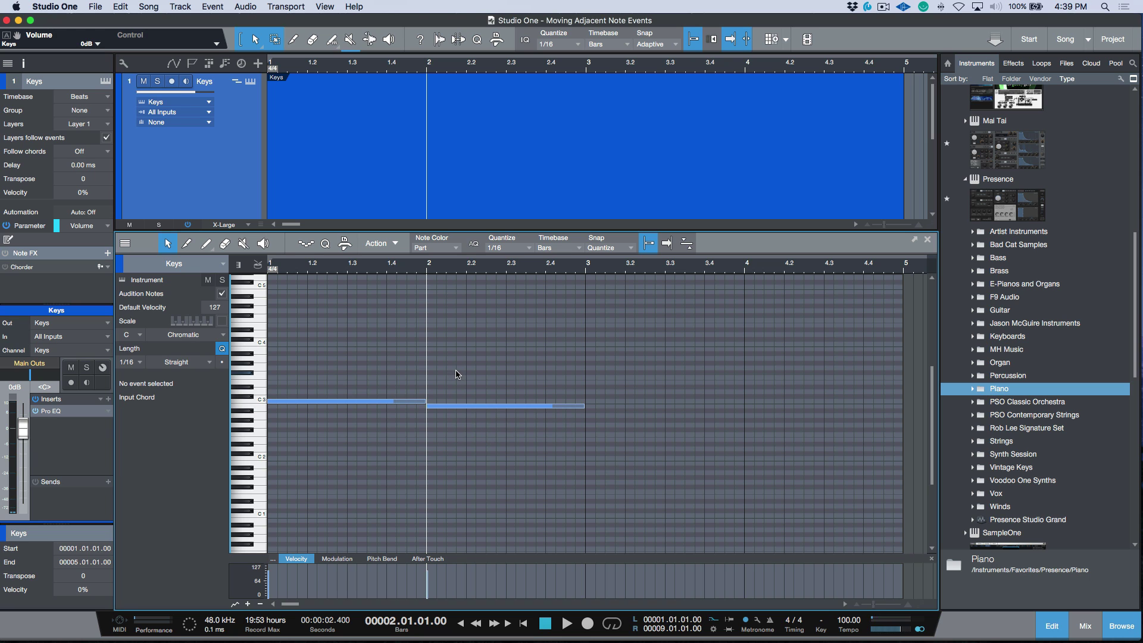
left_click(443, 406)
left_click(406, 269)
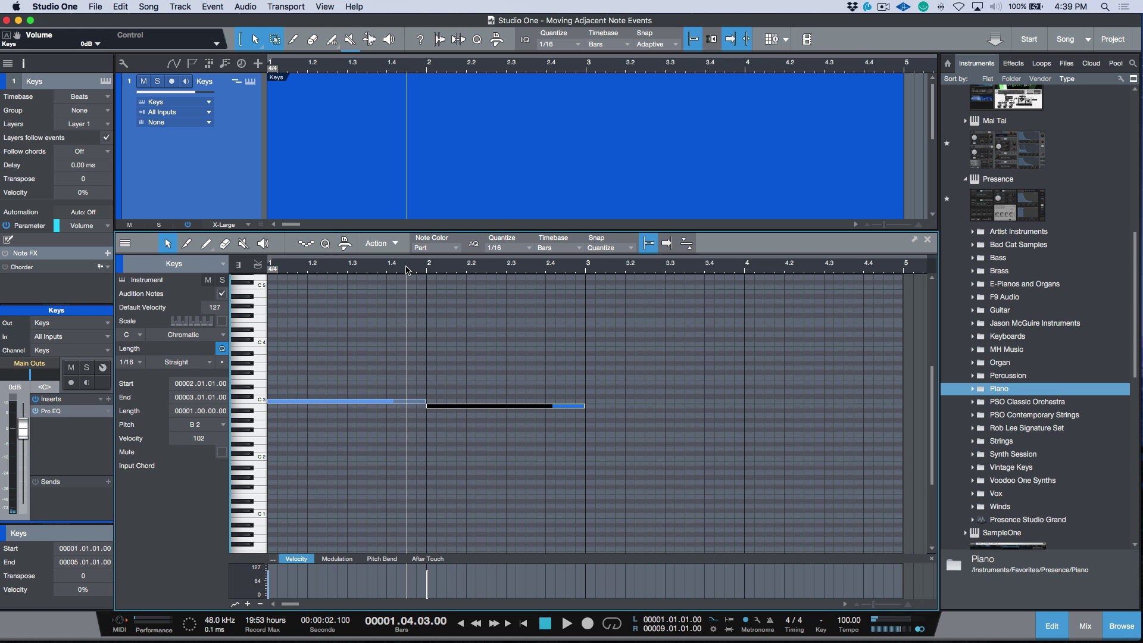
left_click_drag(428, 407, 408, 403)
left_click(424, 402)
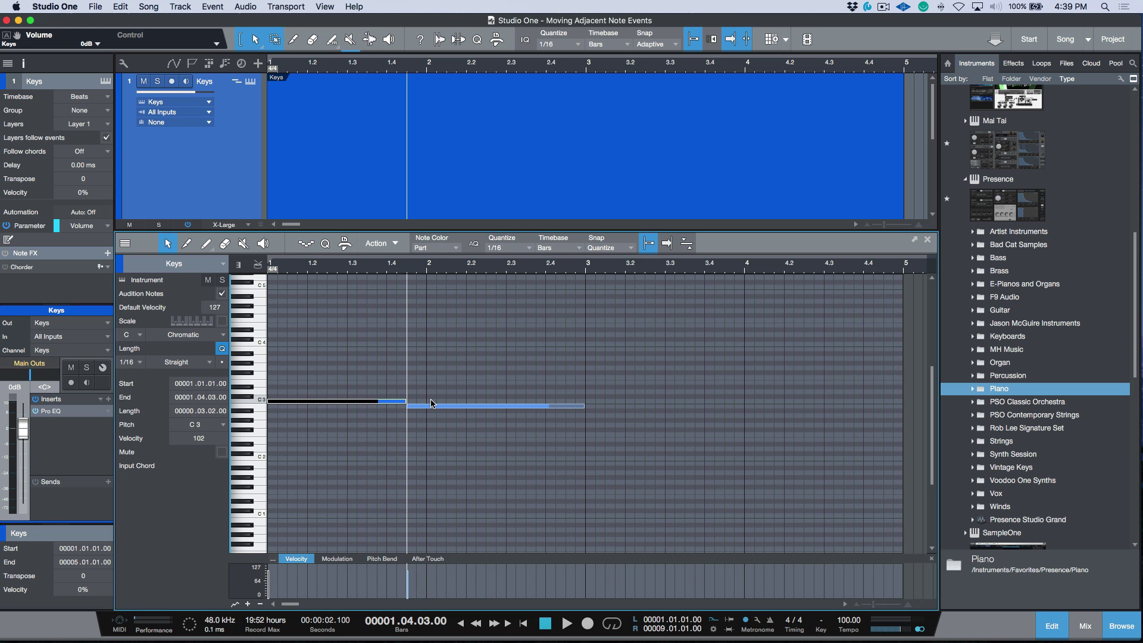
left_click(440, 379)
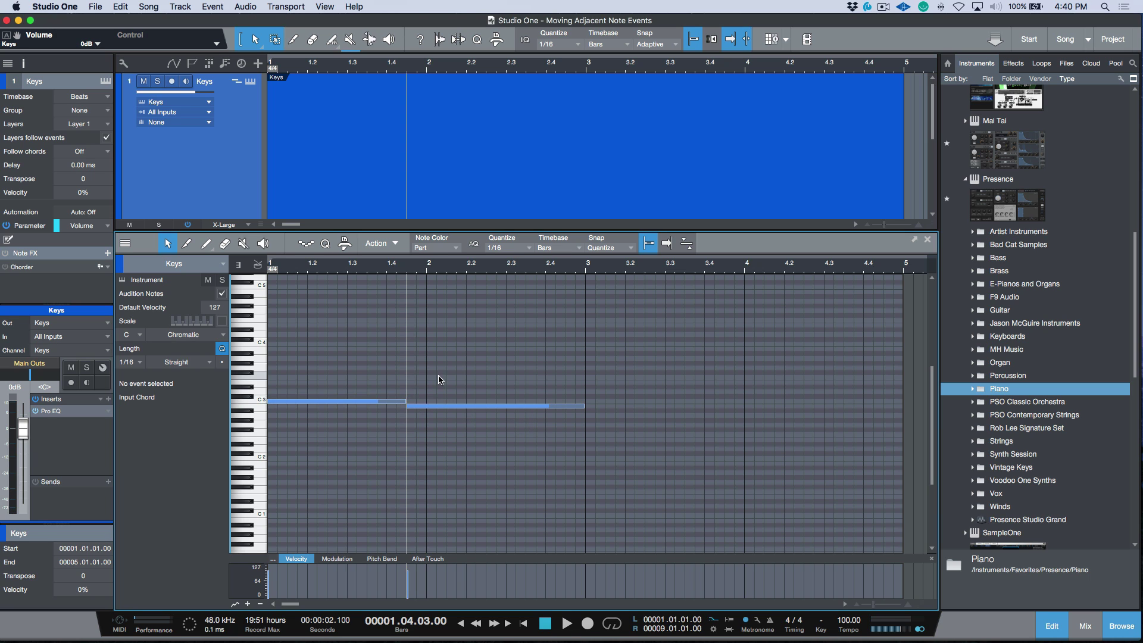
key("super+z")
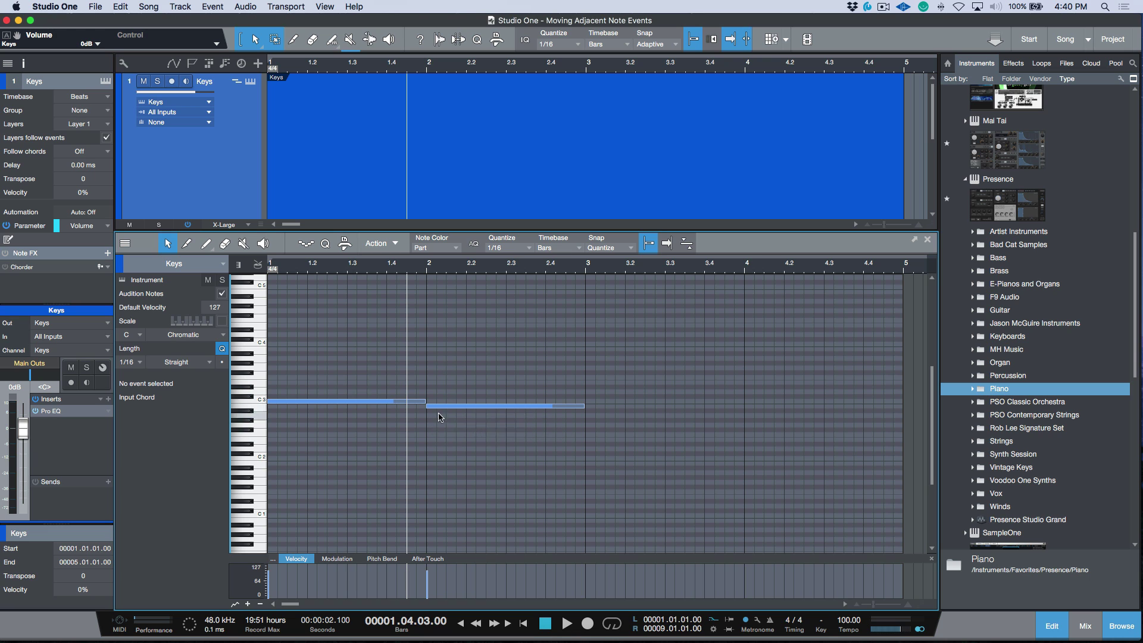
mouse_move(441, 413)
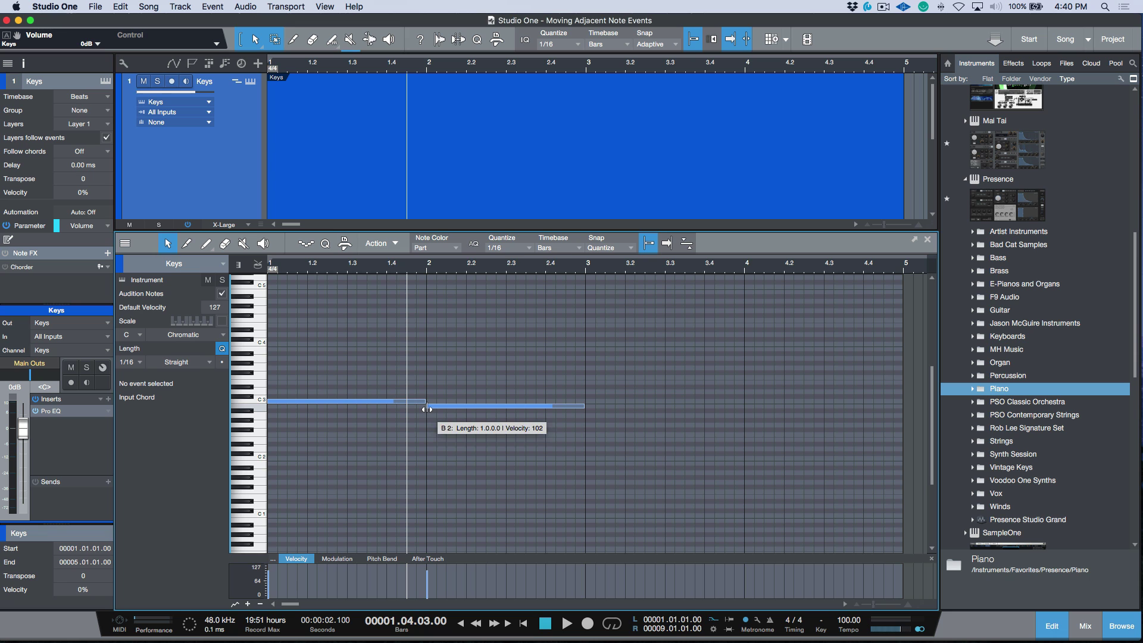
Alt-drag the C3/B2 shared boundary earlier to 1.4.3, then deselect both notes
mouse_move(428, 409)
left_mouse_down()
mouse_move(373, 409)
mouse_move(453, 409)
mouse_move(385, 409)
mouse_move(450, 409)
mouse_move(395, 408)
mouse_move(426, 408)
mouse_move(407, 408)
left_mouse_up()
left_click(449, 375)
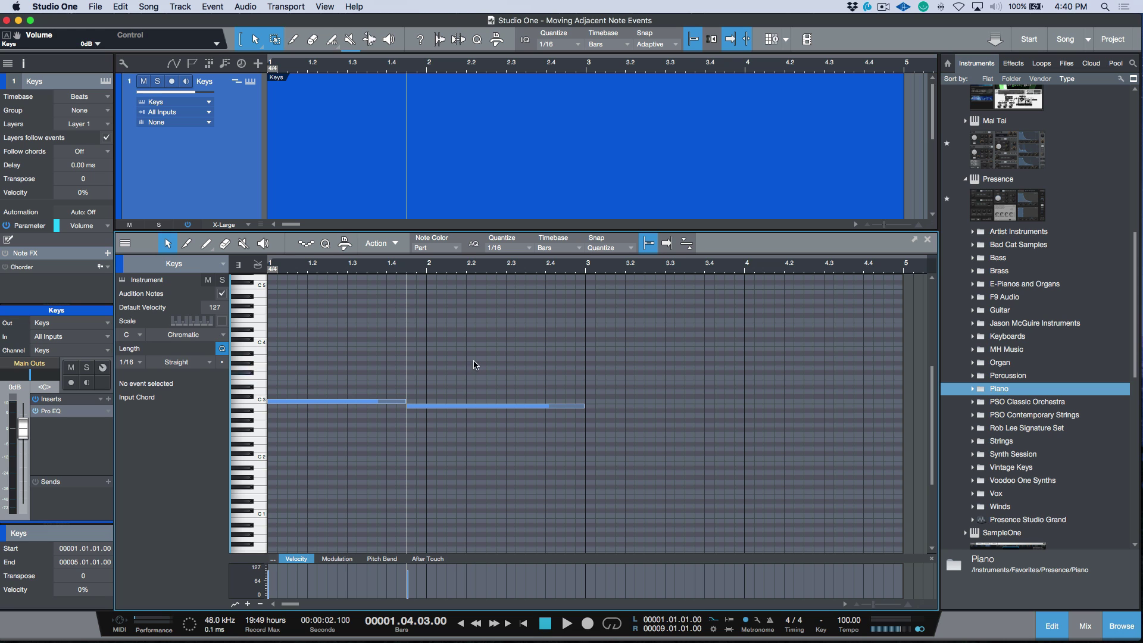
left_click_drag(518, 342, 317, 485)
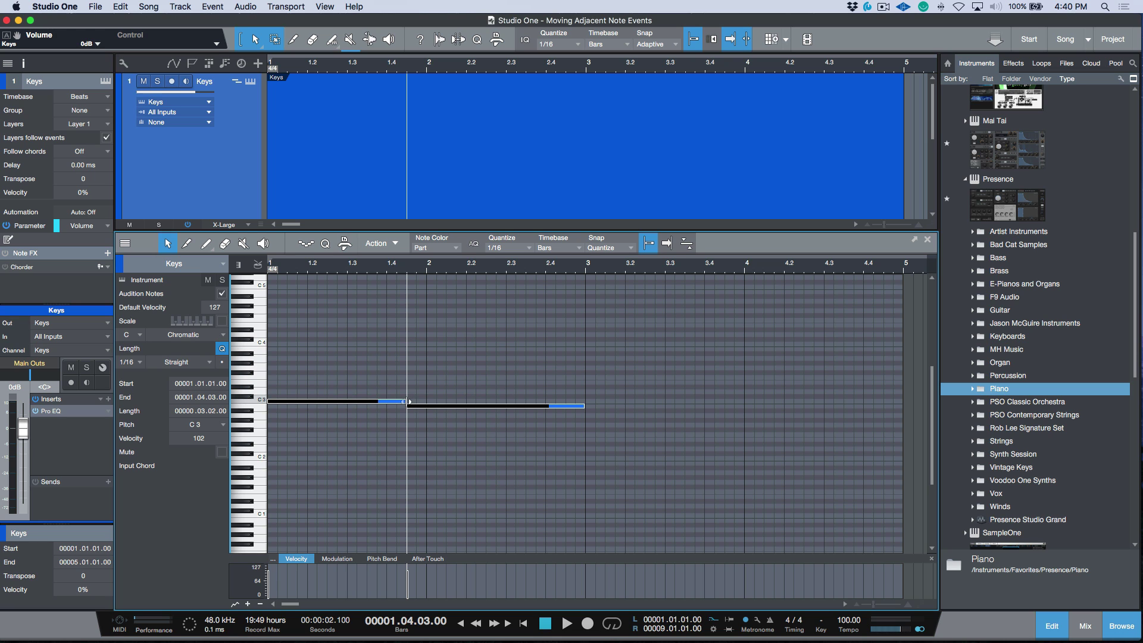
left_click_drag(405, 405, 456, 405)
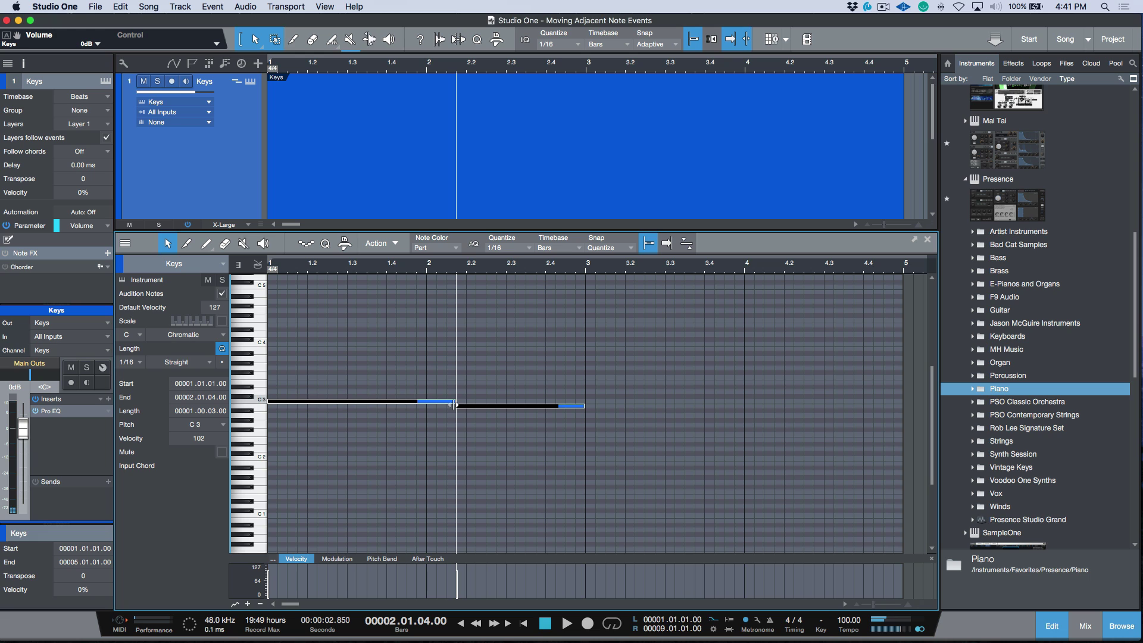
left_click(487, 342)
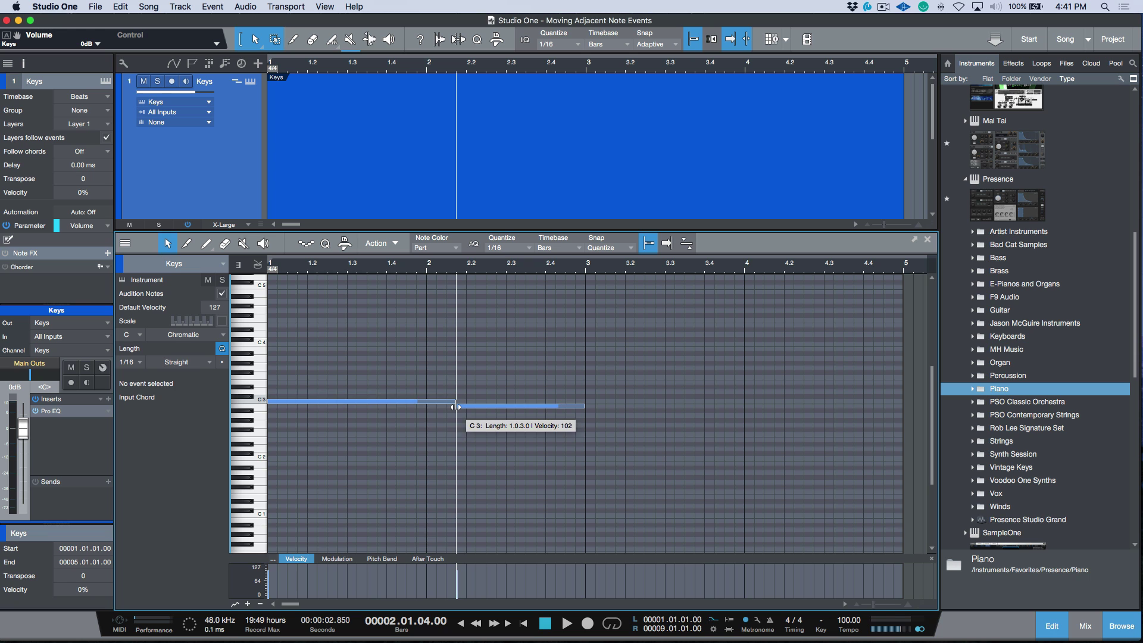
left_click_drag(456, 407, 407, 409)
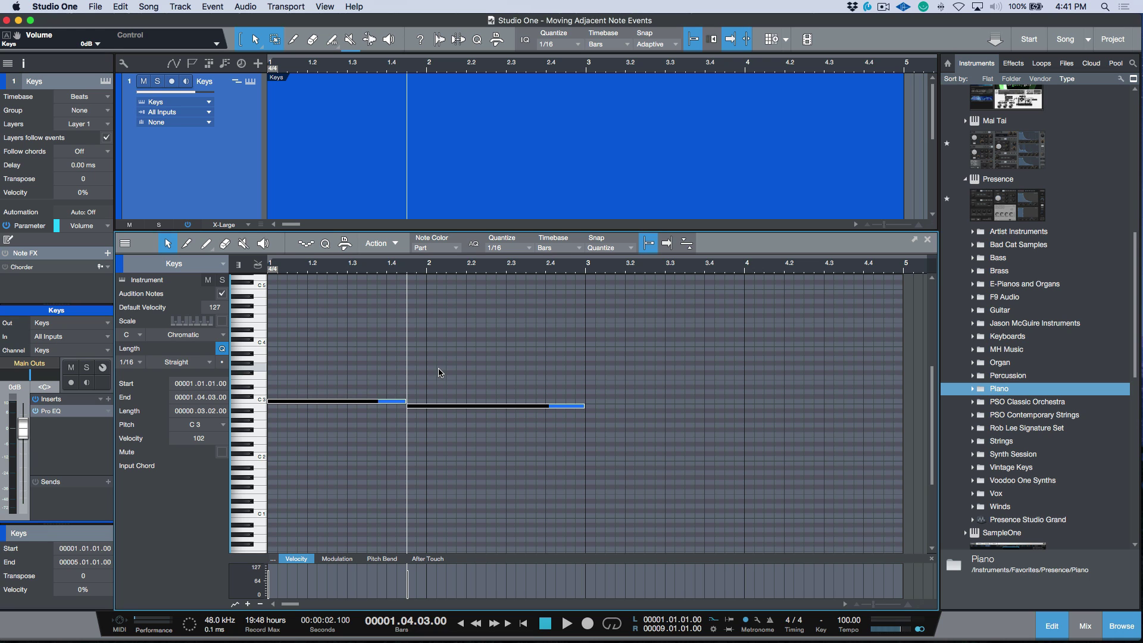
Move the second note's start edge later to 1.4.4, leaving a gap after the first note
left_click(439, 373)
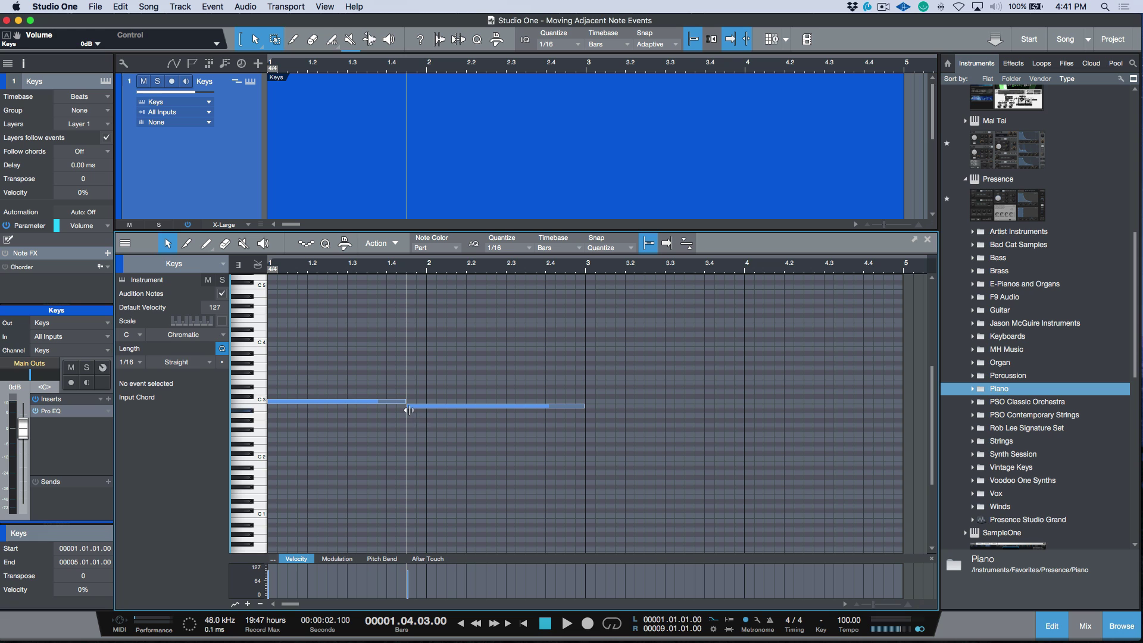
left_click(411, 407)
left_click_drag(411, 408, 419, 409)
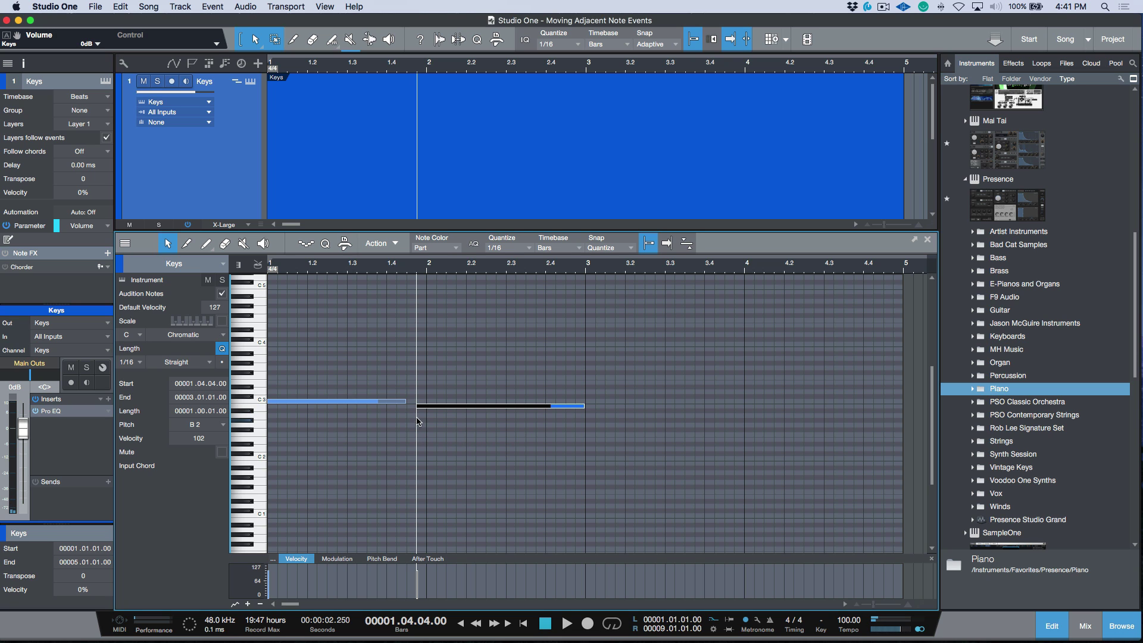
left_click(436, 373)
Apply Legato from the Length adjustment to both notes, then trim the first note back
left_click_drag(485, 347, 346, 475)
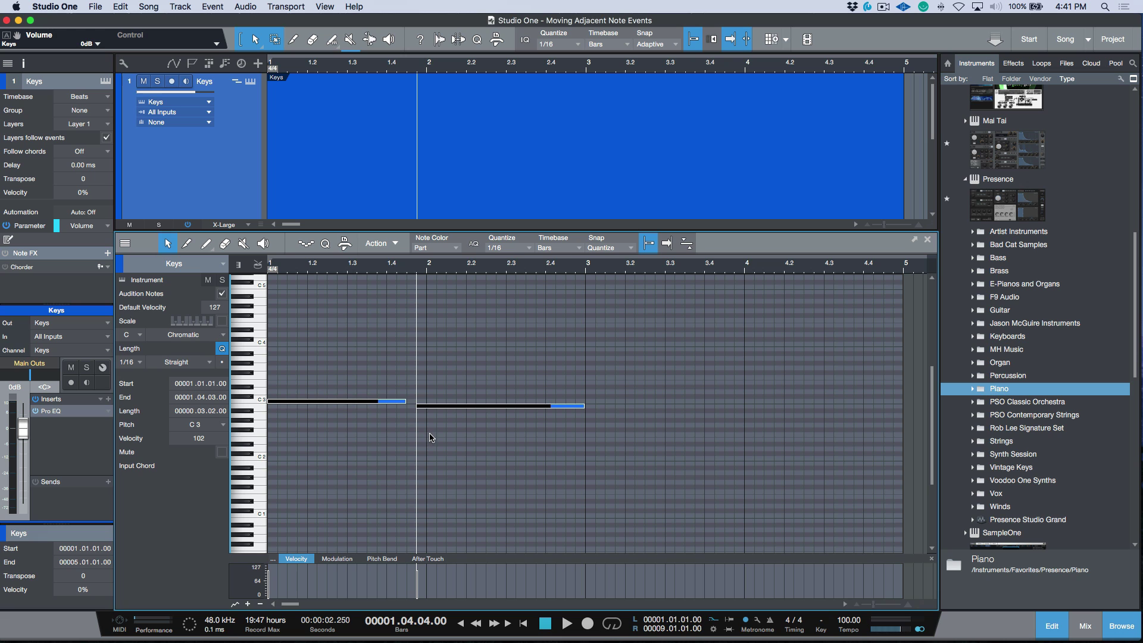
key("alt+l")
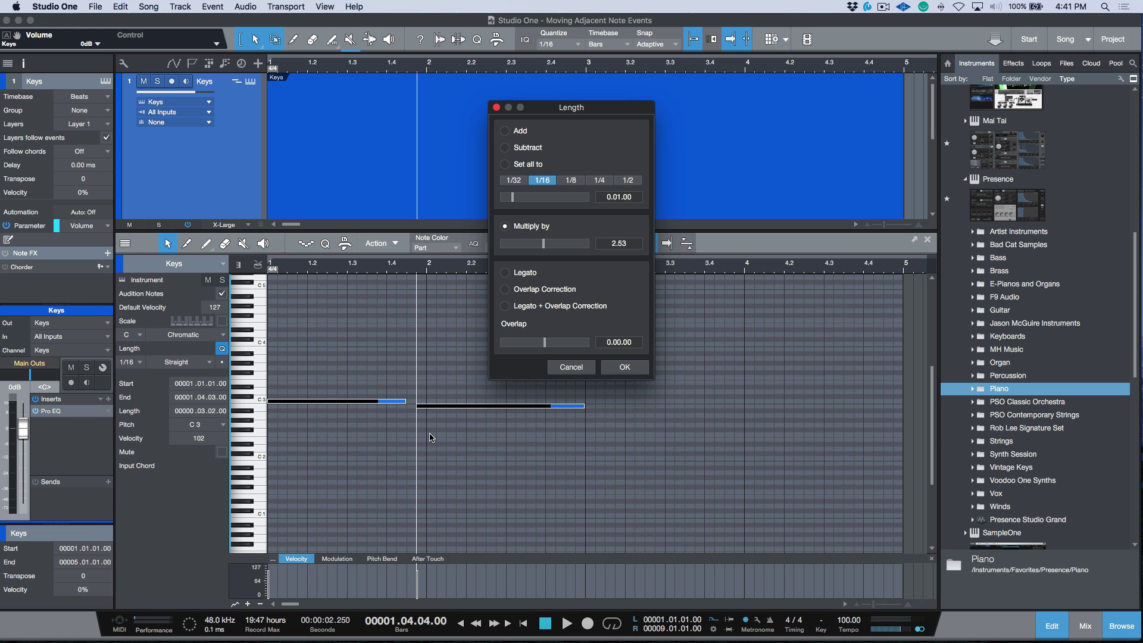
left_click(505, 274)
left_click(624, 366)
left_click_drag(411, 400, 406, 401)
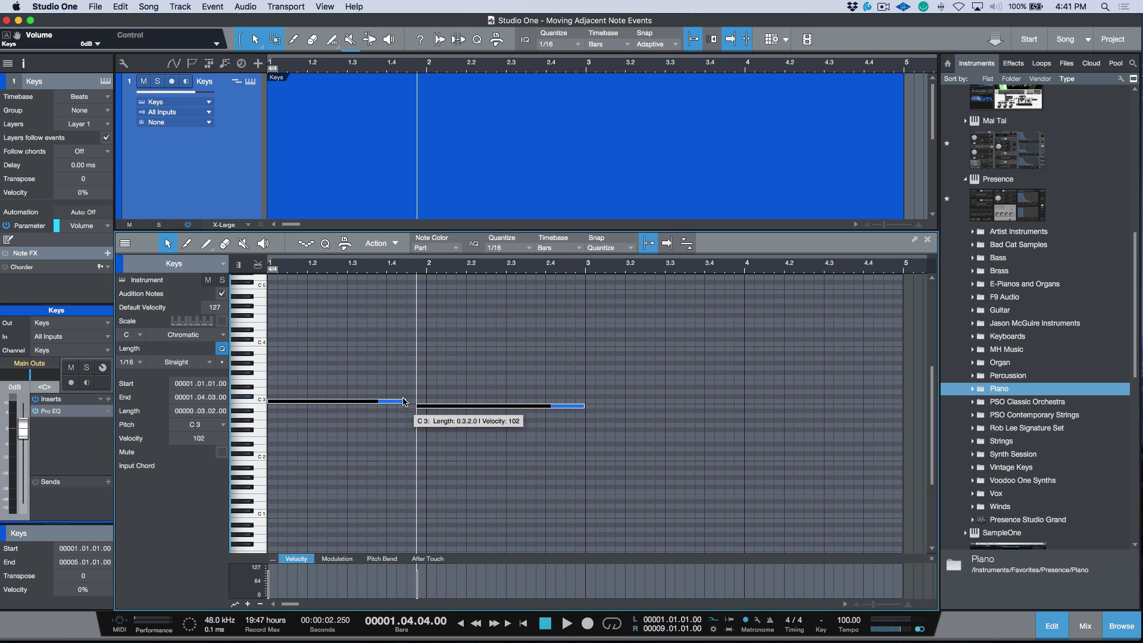
left_click(423, 402)
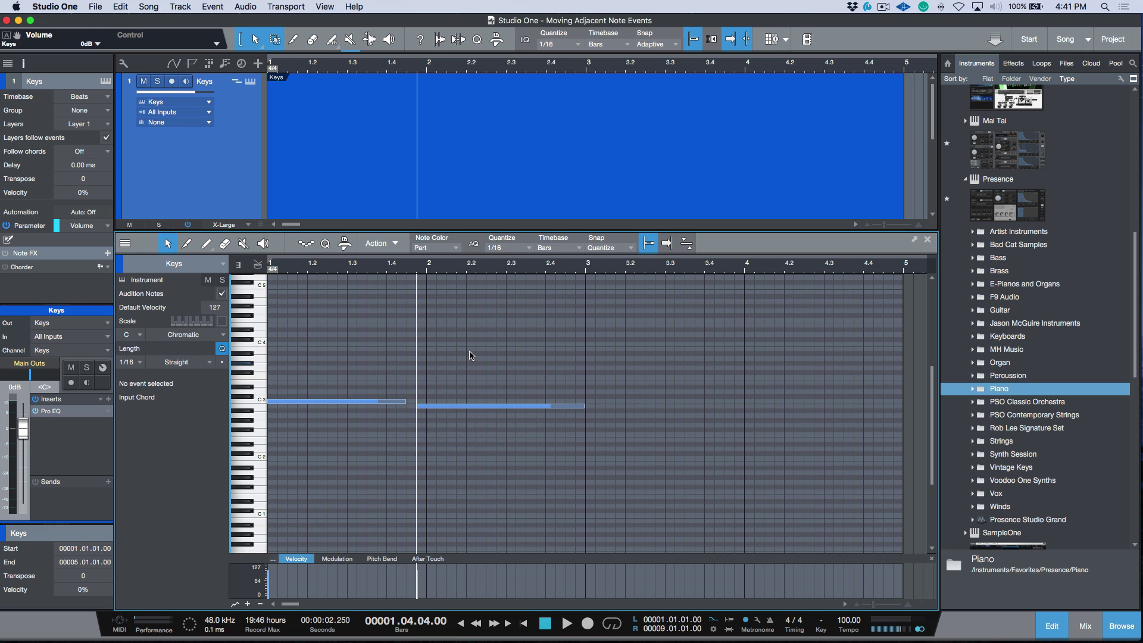
Apply Legato to both notes, then Alt-drag their shared boundary so C3 ends at bar 2
left_click_drag(475, 346, 378, 481)
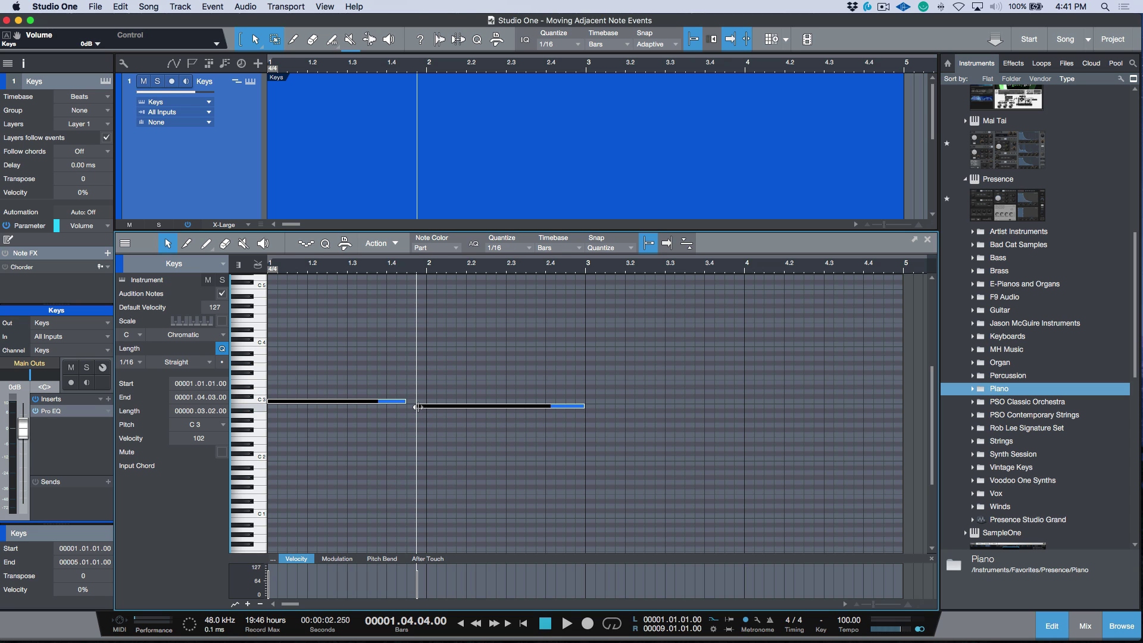
left_click_drag(447, 365, 363, 463)
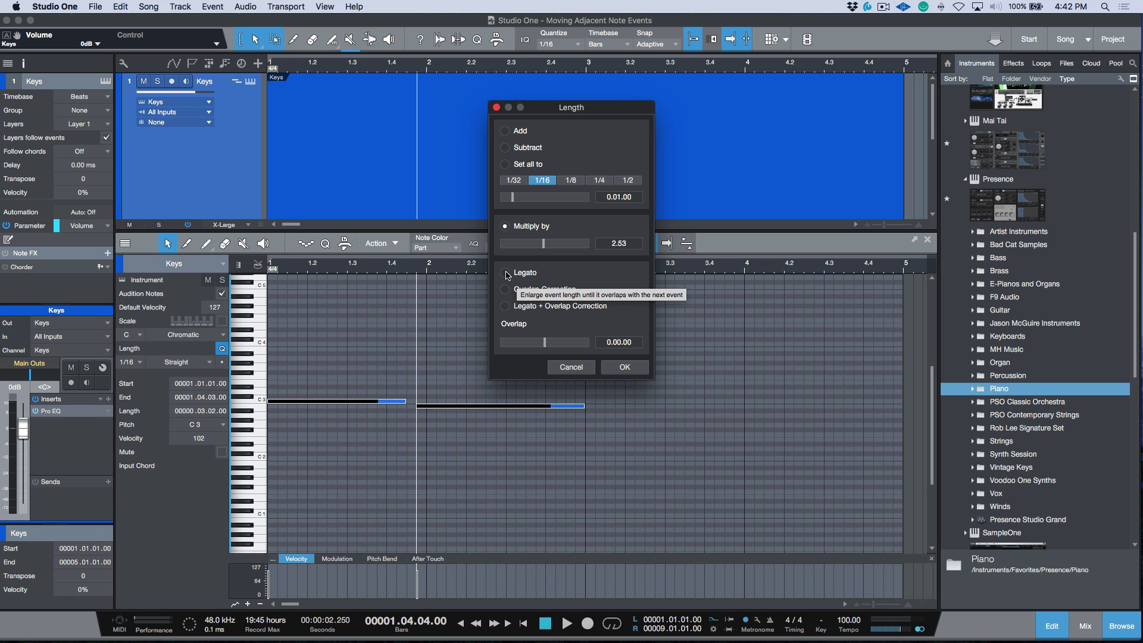
left_click(506, 273)
left_click(625, 367)
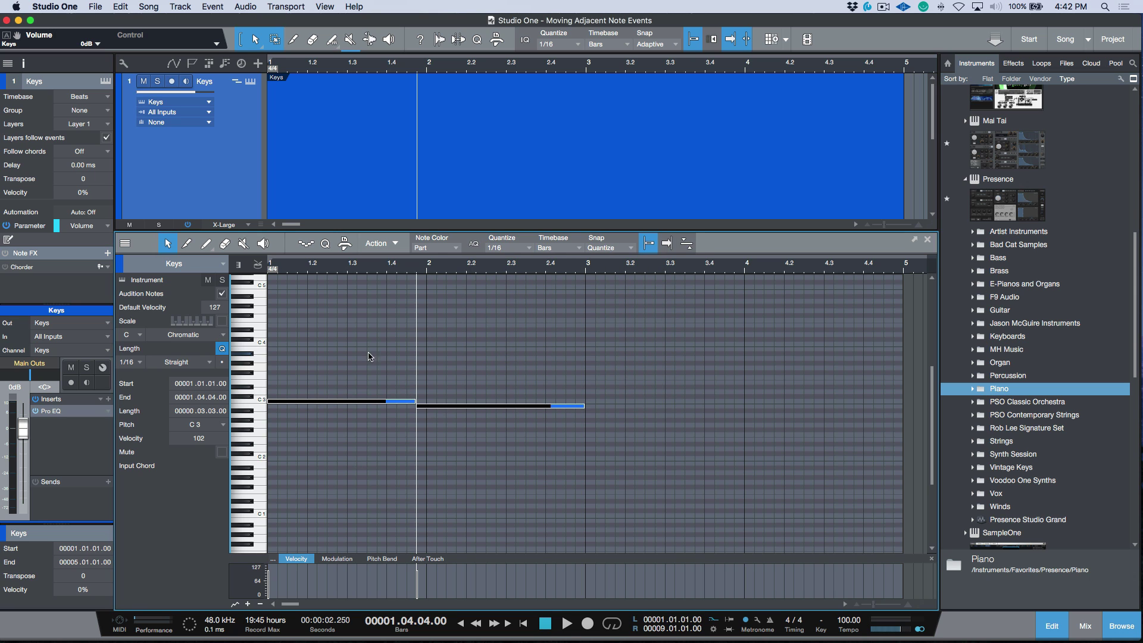
left_click(422, 404)
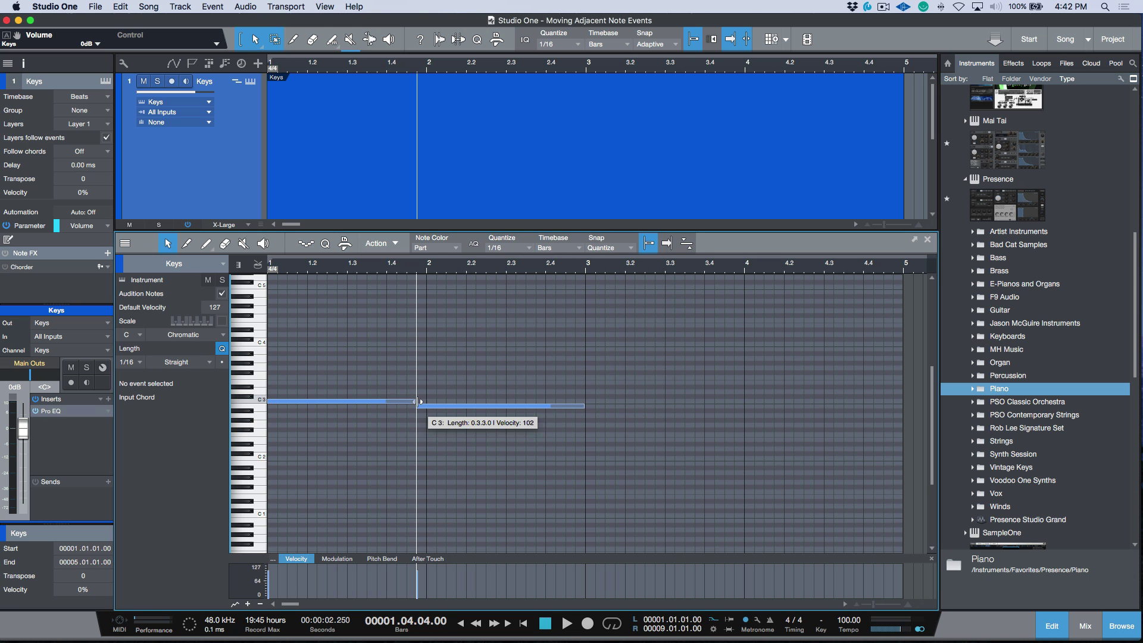
mouse_move(415, 405)
left_mouse_down()
mouse_move(468, 408)
mouse_move(390, 407)
mouse_move(427, 407)
left_mouse_up()
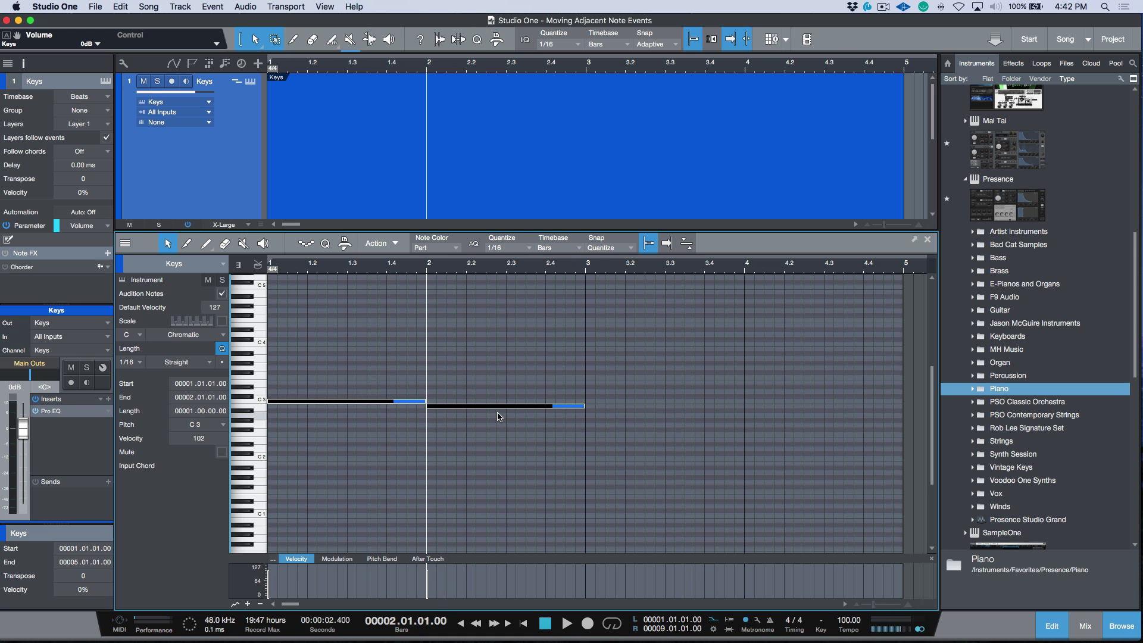